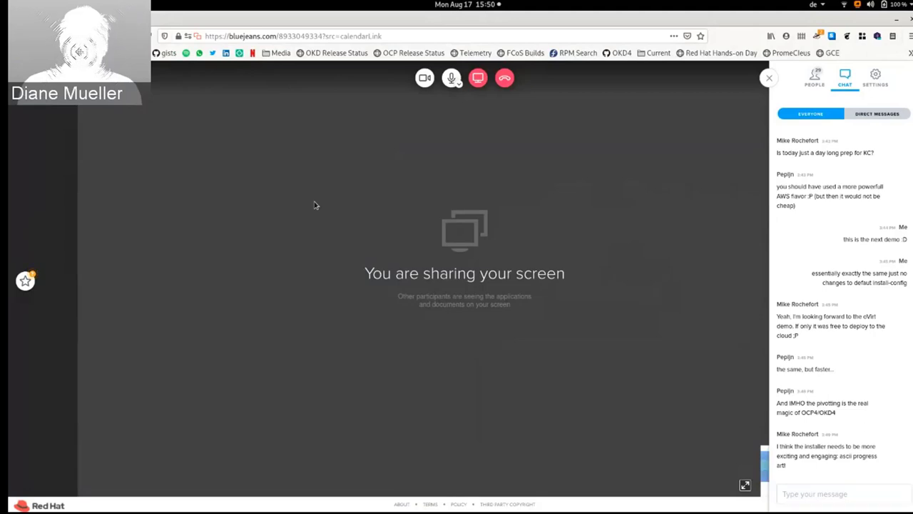
# - Switch from the meeting to the terminal and copy the kubeadmin password from the end of the installer output
pyautogui.press('Escape')
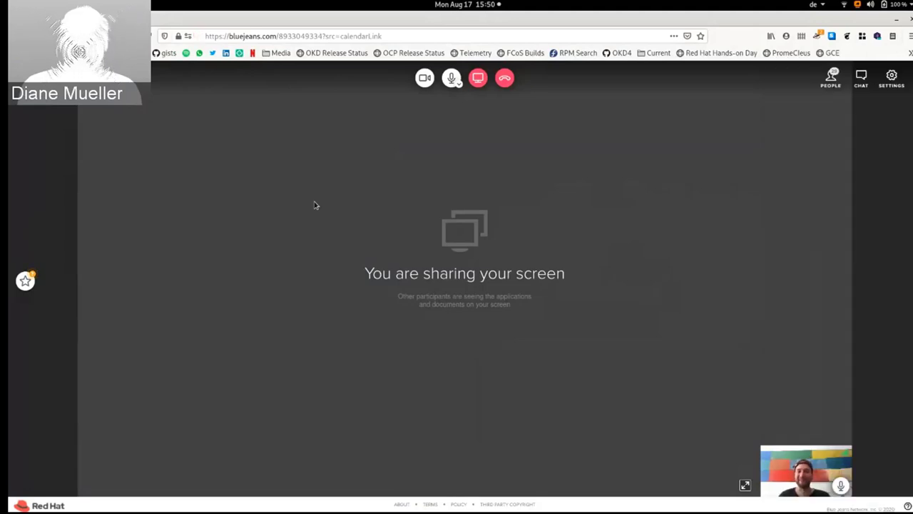
pyautogui.press('super')
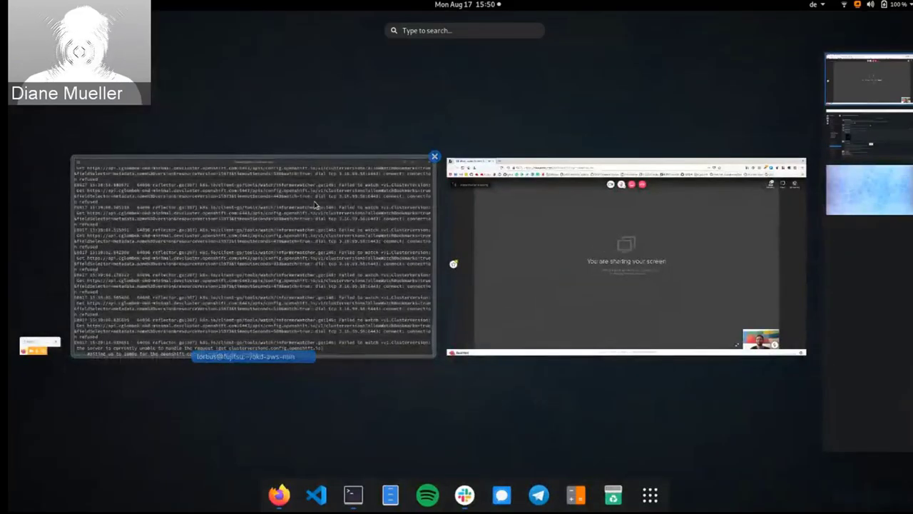
pyautogui.click(314, 204)
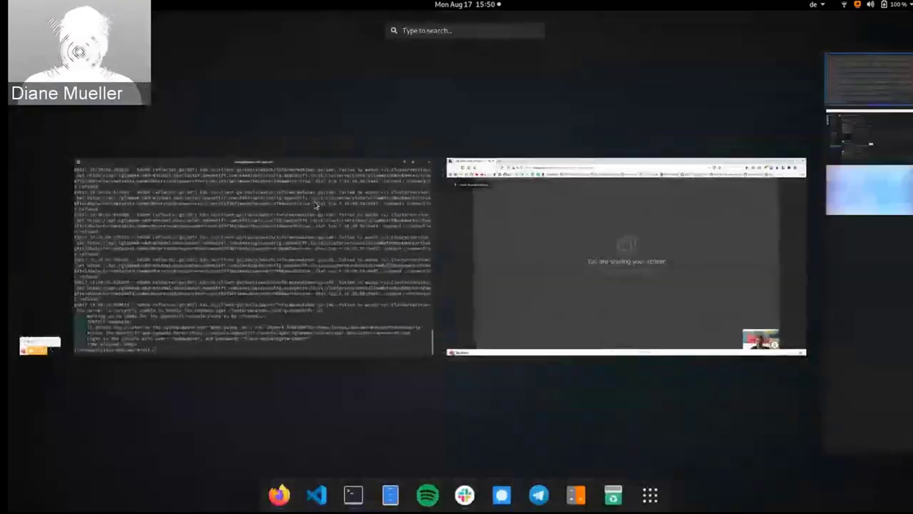
pyautogui.click(317, 205)
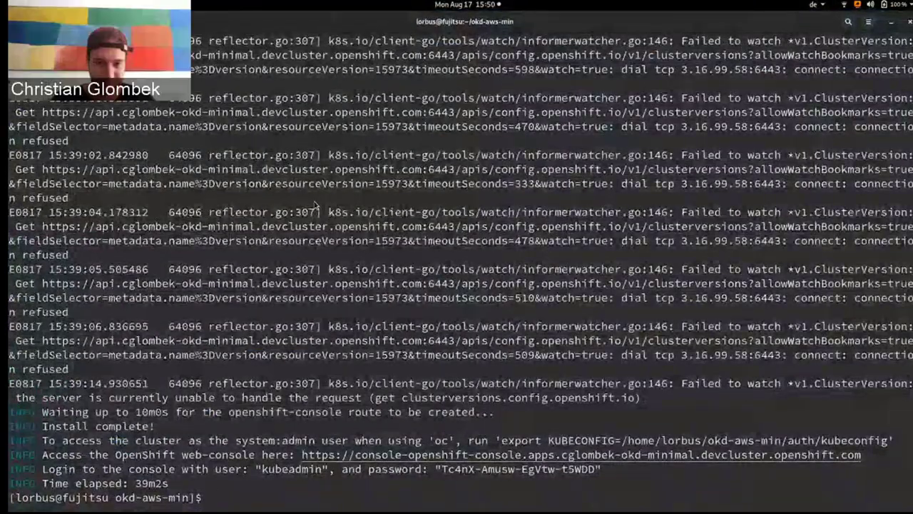
pyautogui.moveTo(442, 469); pyautogui.dragTo(593, 469)
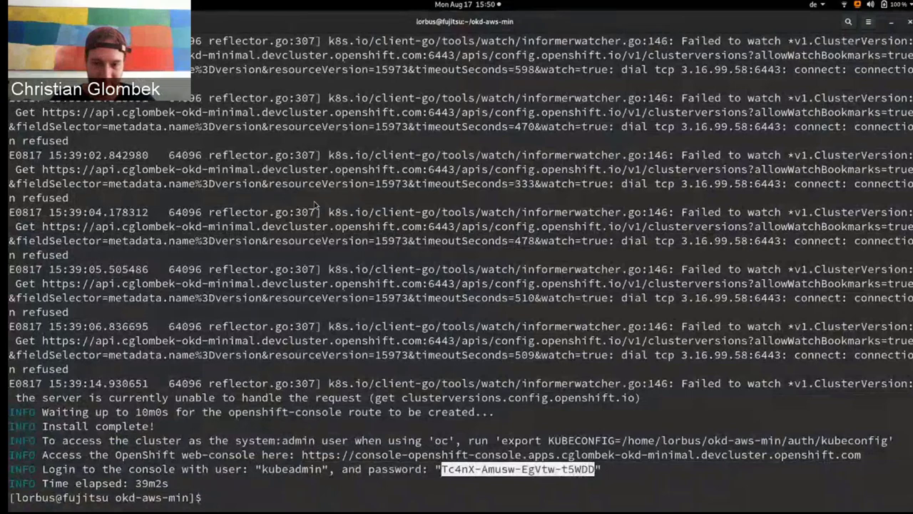
pyautogui.rightClick(589, 469)
pyautogui.click(608, 371)
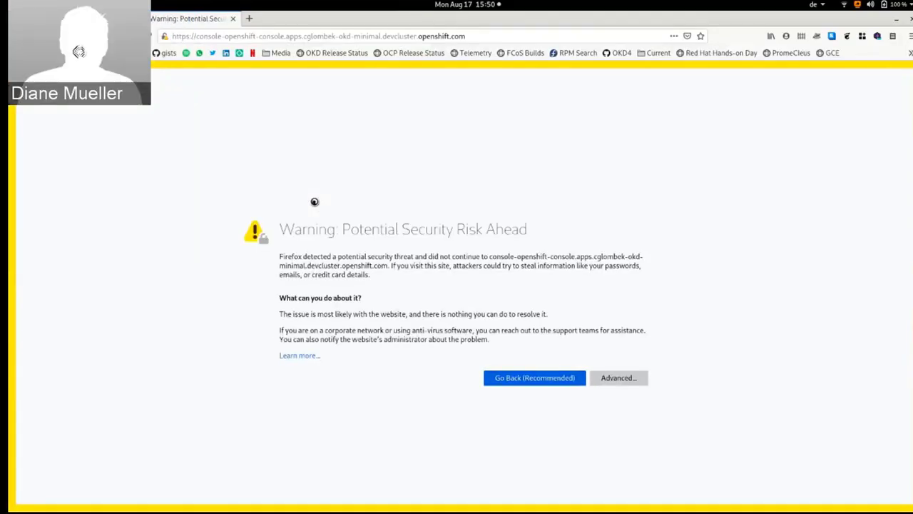
# - Open the cluster's OpenShift web console in Firefox and accept the certificate risk for the console and OAuth pages
pyautogui.scroll(-2, 315, 201)
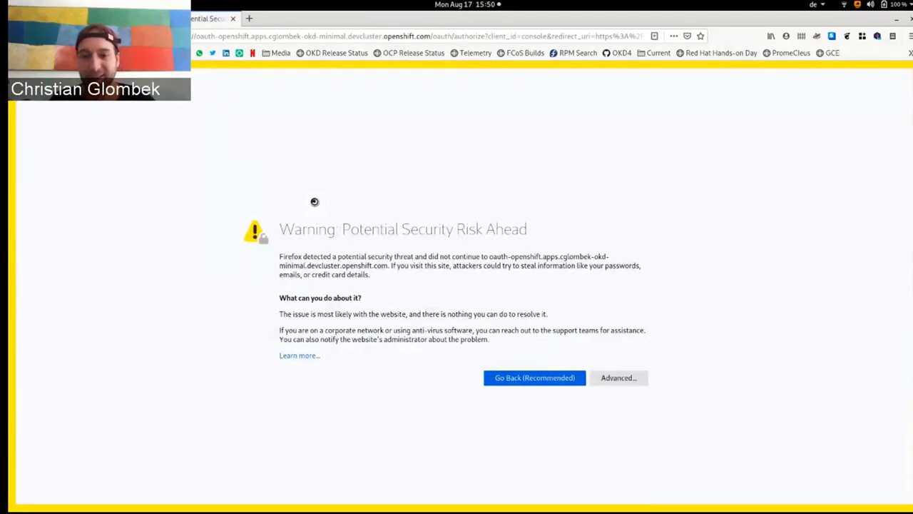
pyautogui.press('Tab')
pyautogui.press('Tab')
pyautogui.press('Return')
pyautogui.scroll(-2, 315, 202)
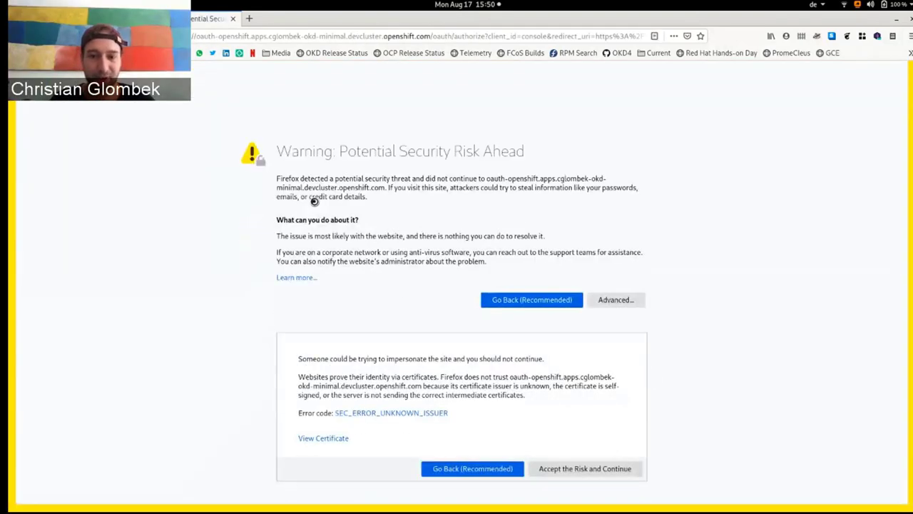
pyautogui.press('Tab')
pyautogui.press('Return')
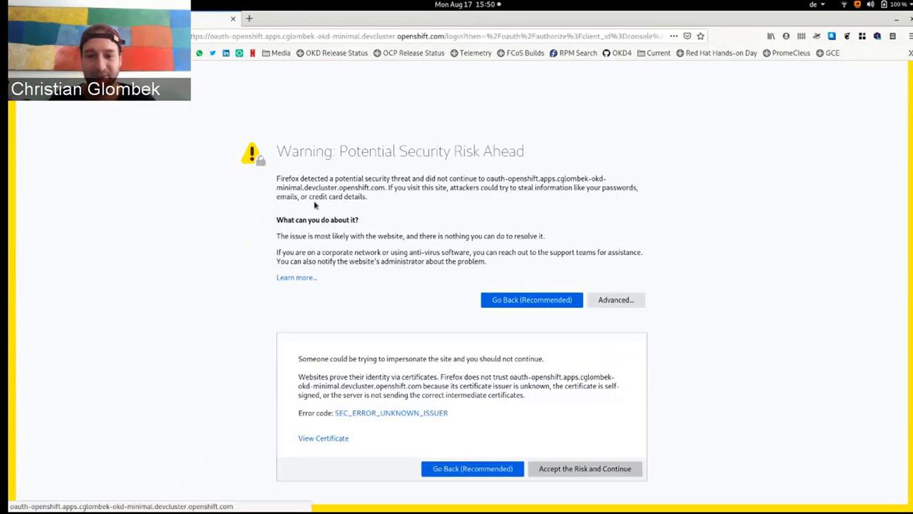
# - Log in to the OKD console as kubeadmin with the copied account password
pyautogui.write('k')
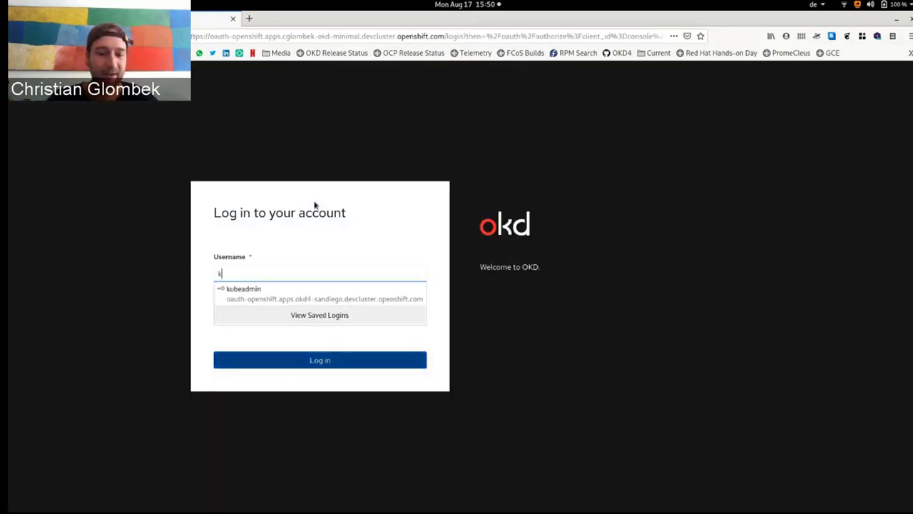
pyautogui.write('ubeadmin')
pyautogui.press('Tab')
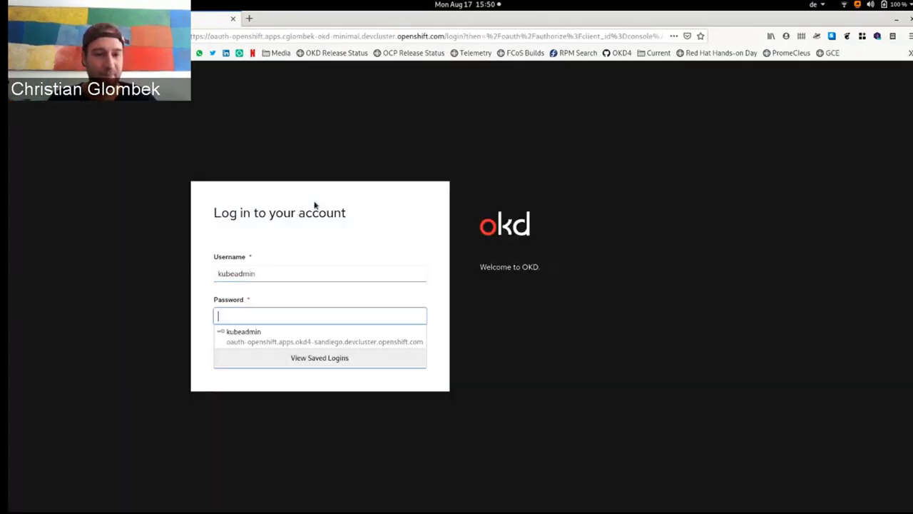
pyautogui.hotkey('ctrl', 'v')
pyautogui.press('Return')
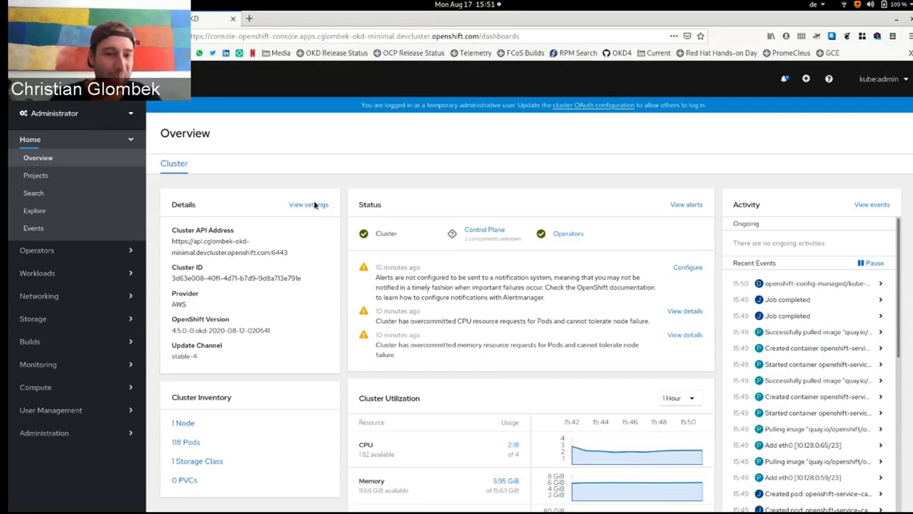
# - Look over the cluster's details, status, inventory and utilization on the Overview dashboard
pyautogui.scroll(-2, 315, 206)
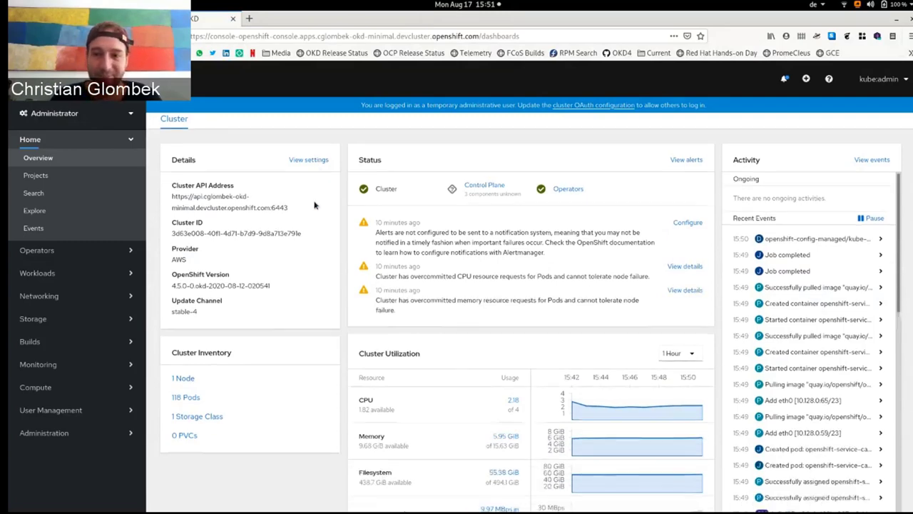
pyautogui.scroll(2, 314, 205)
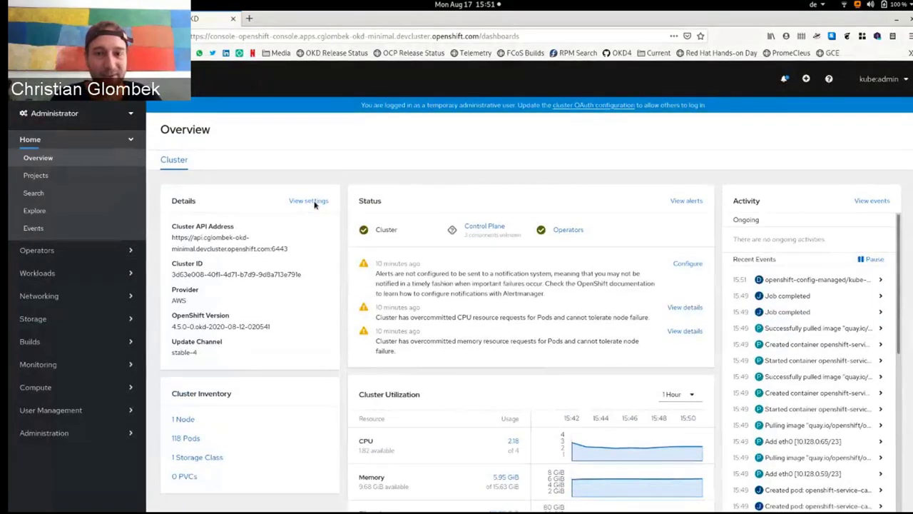
pyautogui.scroll(-3, 314, 205)
pyautogui.scroll(3, 314, 205)
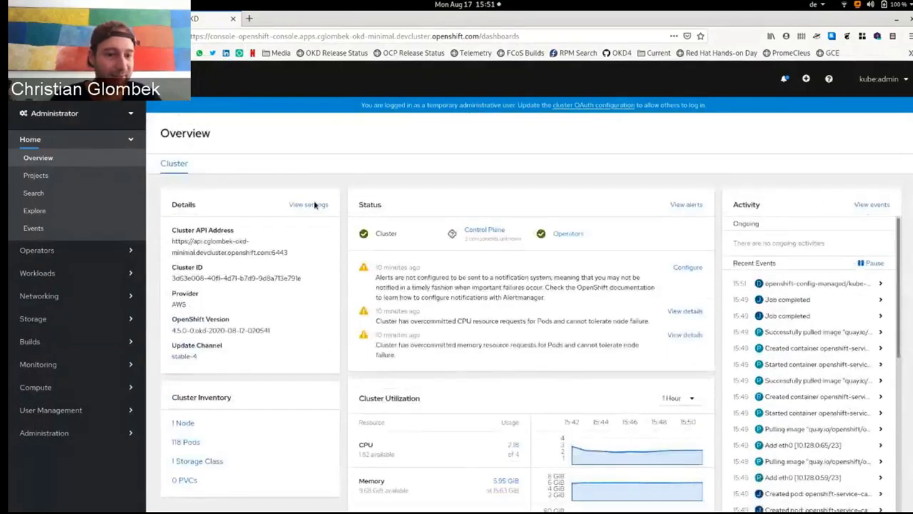
# - View the OperatorHub catalog for all projects and return to the list of installed operators
pyautogui.press('Return')
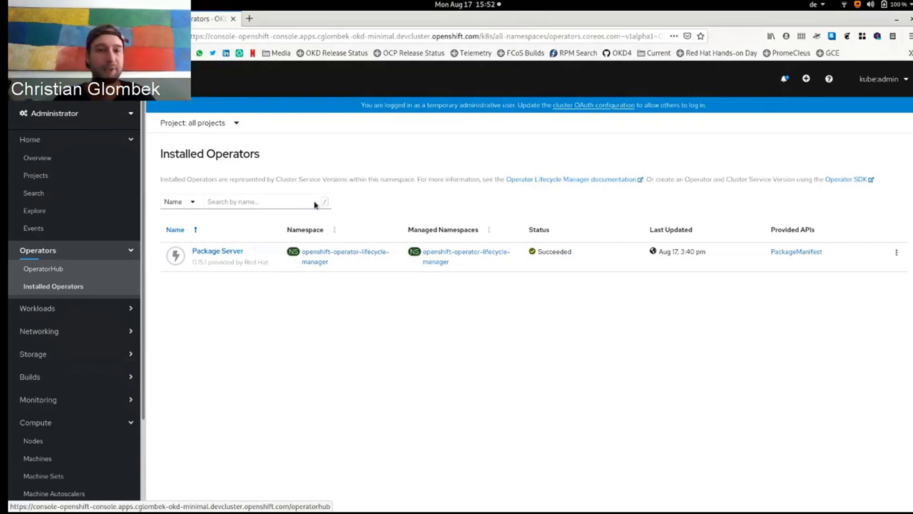
pyautogui.press('Return')
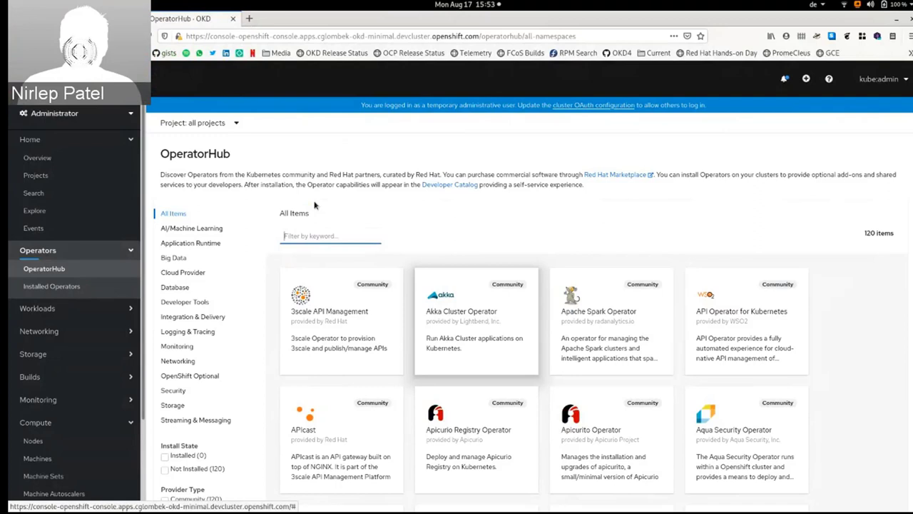
pyautogui.click(51, 287)
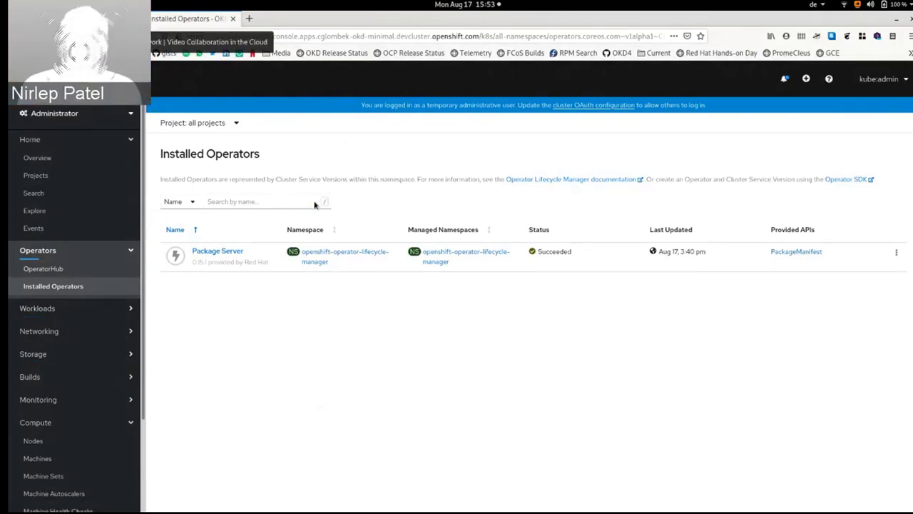
# - Switch to the BlueJeans meeting, stay on its page, and read the latest group chat messages before closing the chat
pyautogui.hotkey('ctrl', 'Tab')
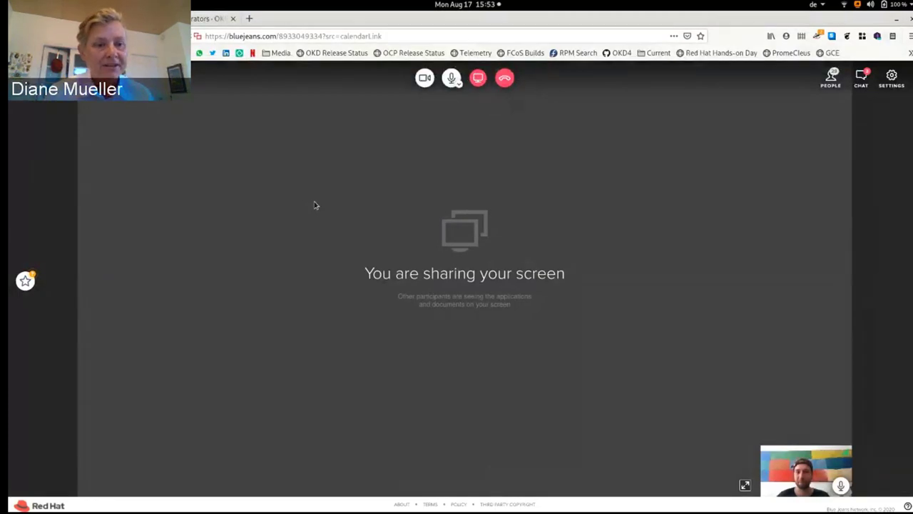
pyautogui.click(470, 53)
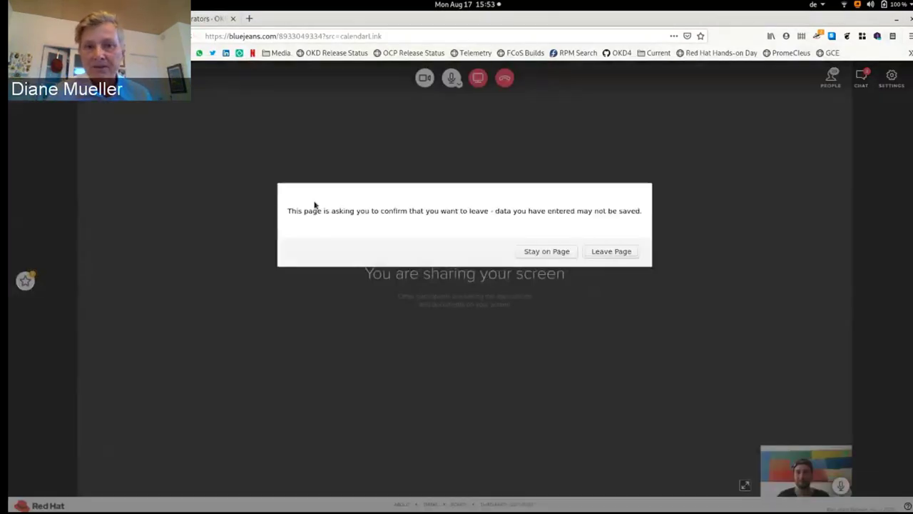
pyautogui.press('Escape')
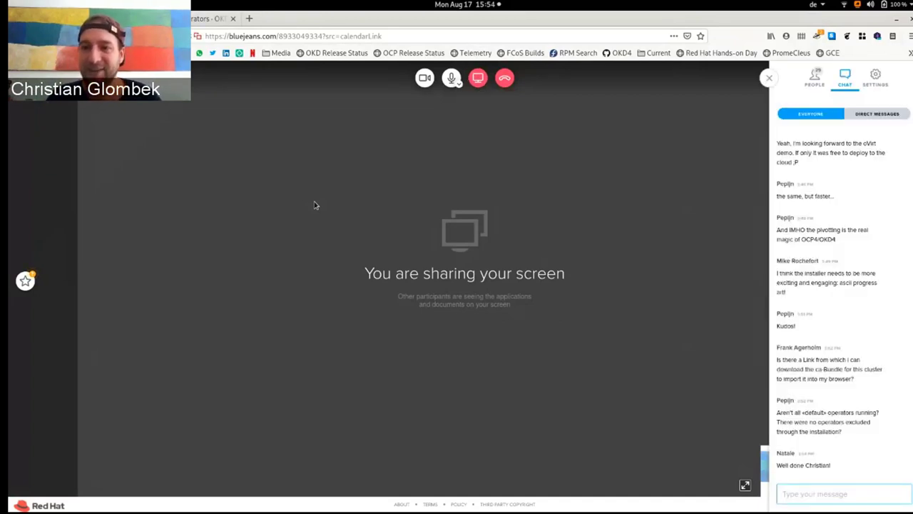
pyautogui.press('Escape')
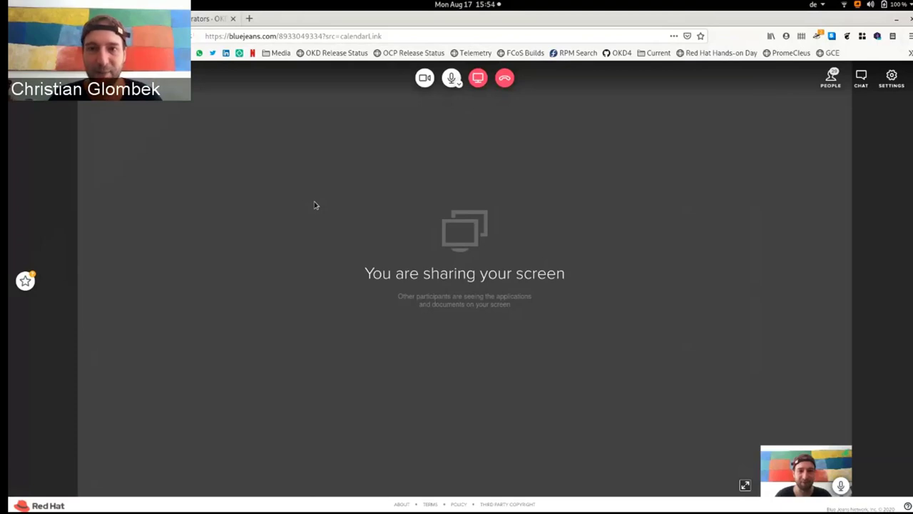